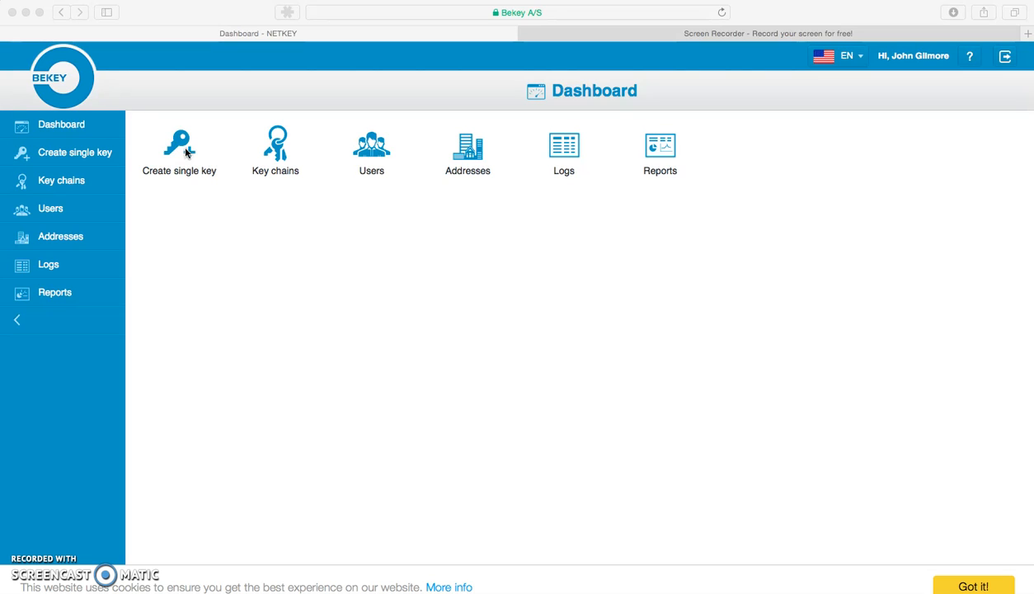
# Start a new single key and search for the doors belonging to The Well by its postal code
pyautogui.click(187, 154)
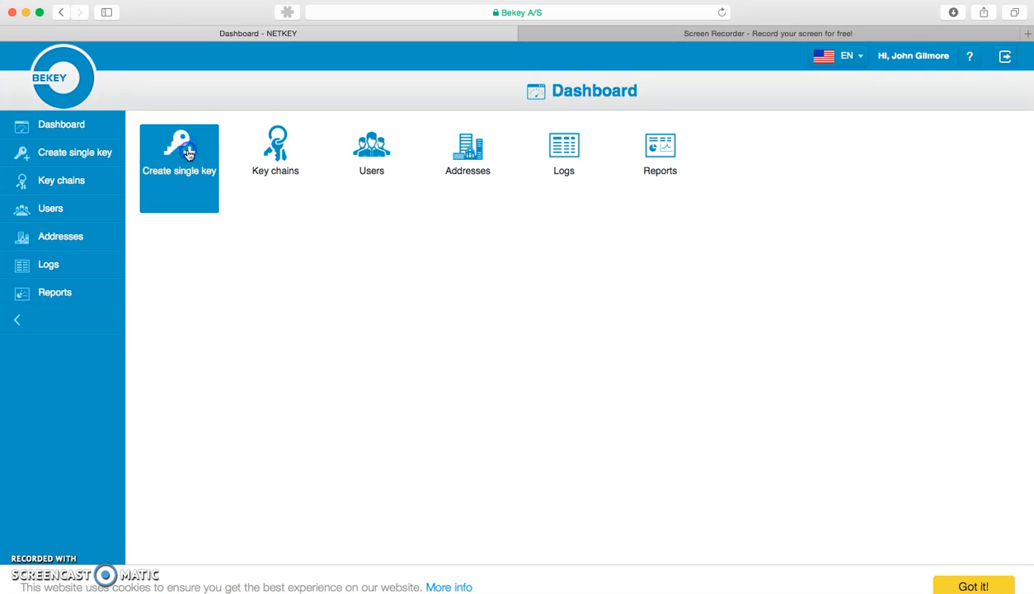
pyautogui.click(284, 199)
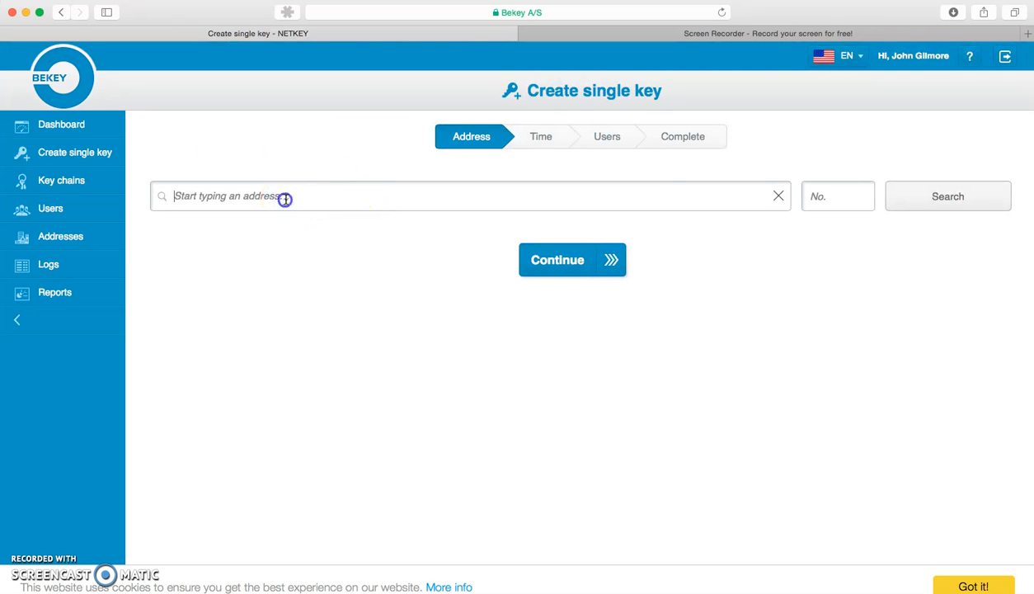
pyautogui.write('60134')
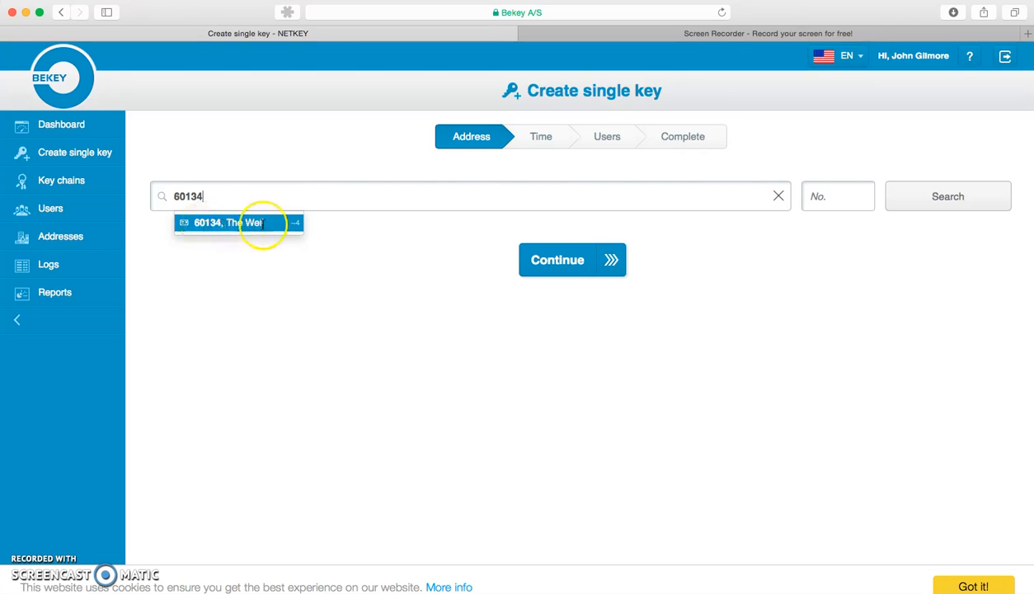
pyautogui.click(231, 223)
pyautogui.click(919, 211)
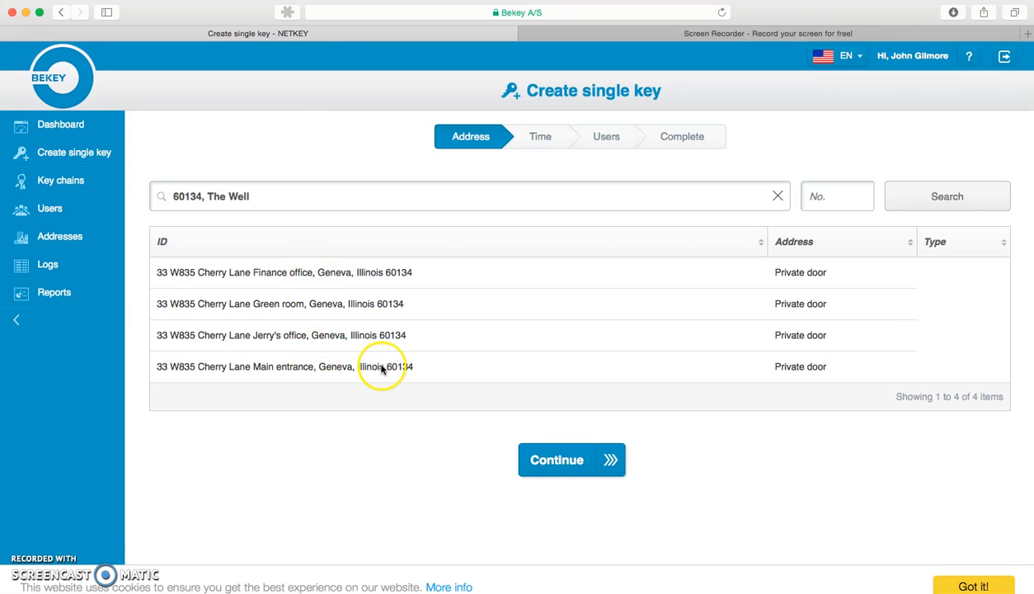
# Choose the Main entrance private door as the key's address and proceed to the time settings
pyautogui.click(330, 366)
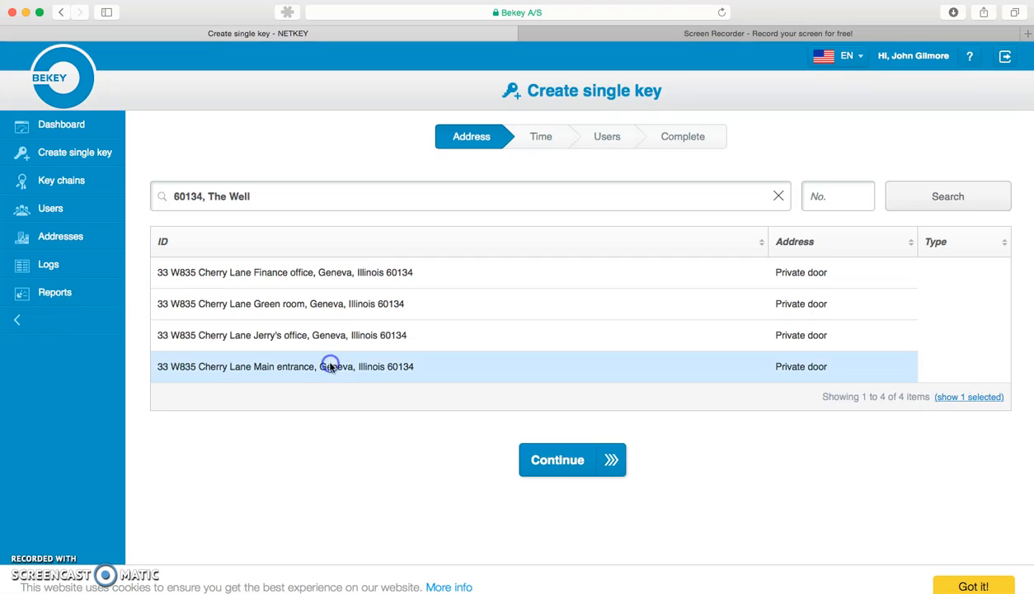
pyautogui.click(575, 468)
pyautogui.click(574, 469)
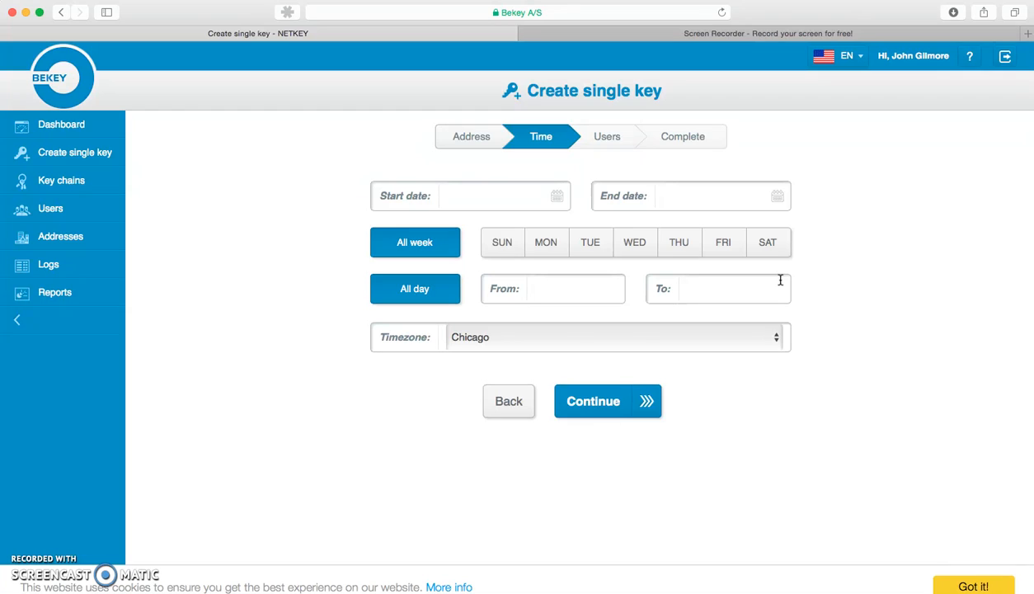
# Set the key's start date to 2018-02-19 and its end date to 2018-02-22
pyautogui.click(481, 193)
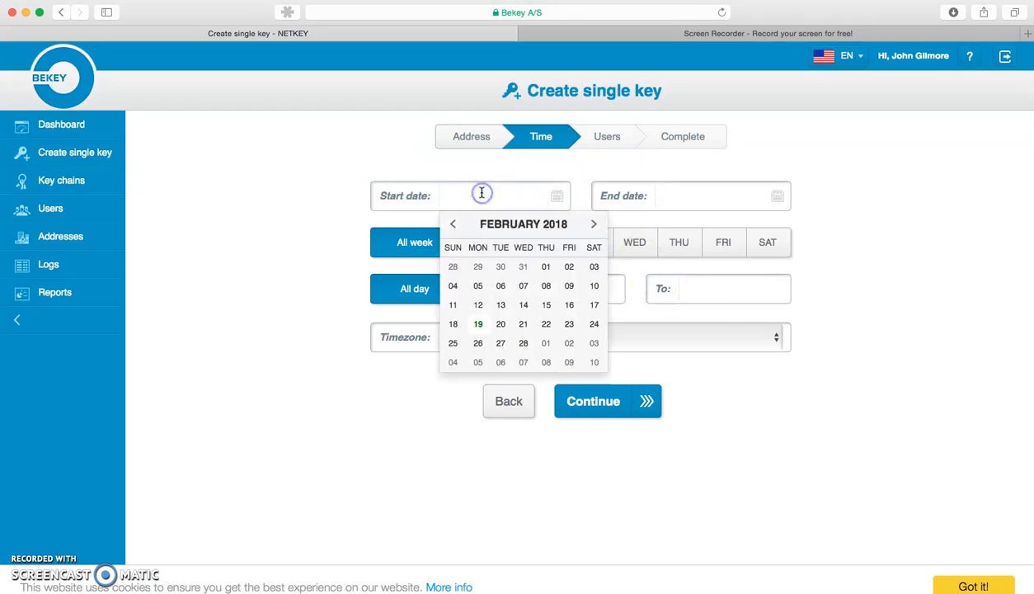
pyautogui.click(478, 324)
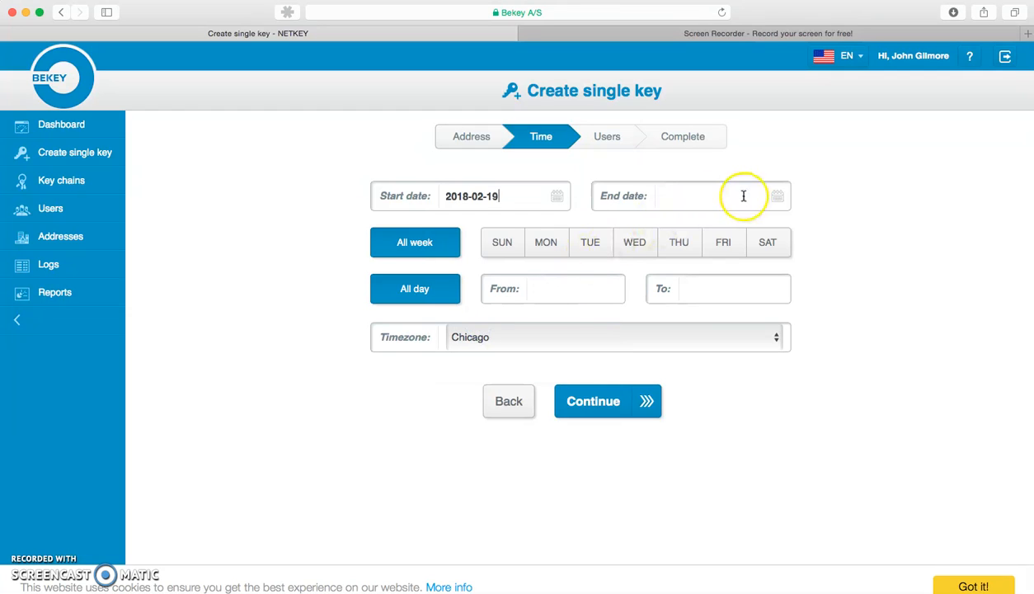
pyautogui.click(779, 197)
pyautogui.click(763, 324)
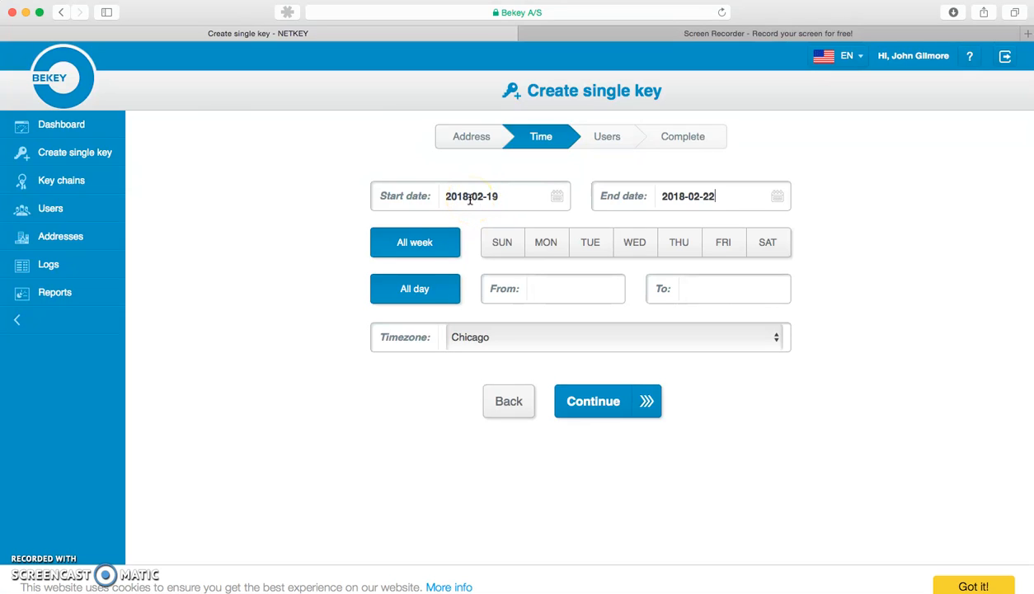
# Try limiting the key to Tuesday and Wednesday, and set it back to all week
pyautogui.click(590, 242)
pyautogui.click(634, 242)
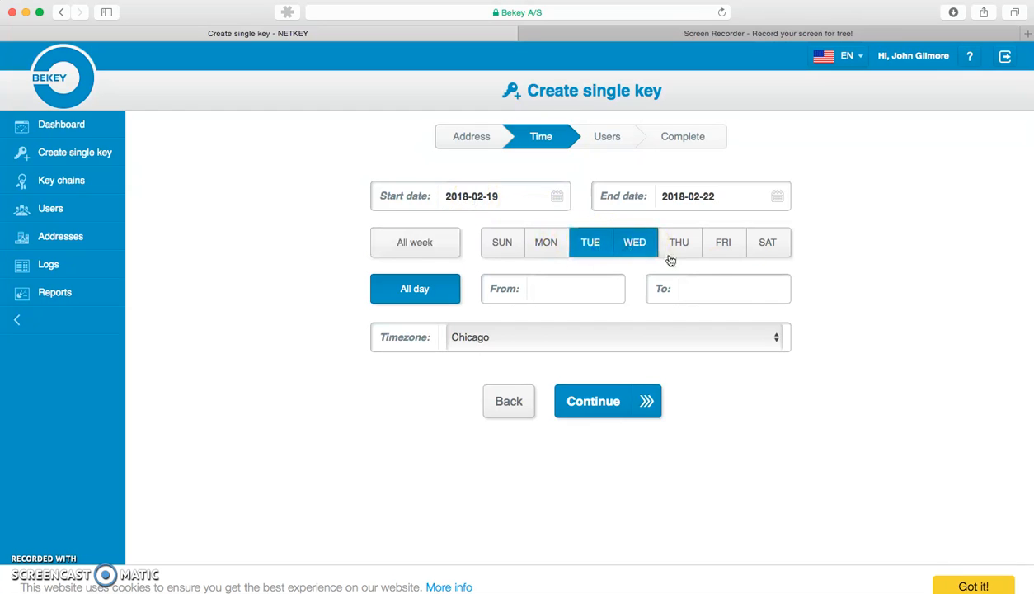
pyautogui.click(452, 251)
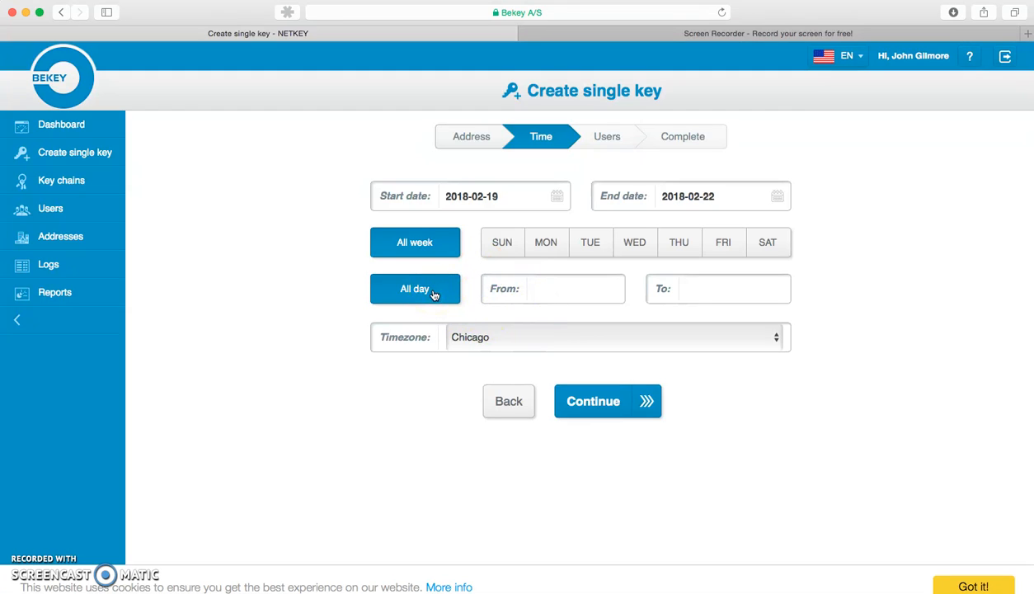
# Set the daily access start time to 15:00
pyautogui.click(547, 291)
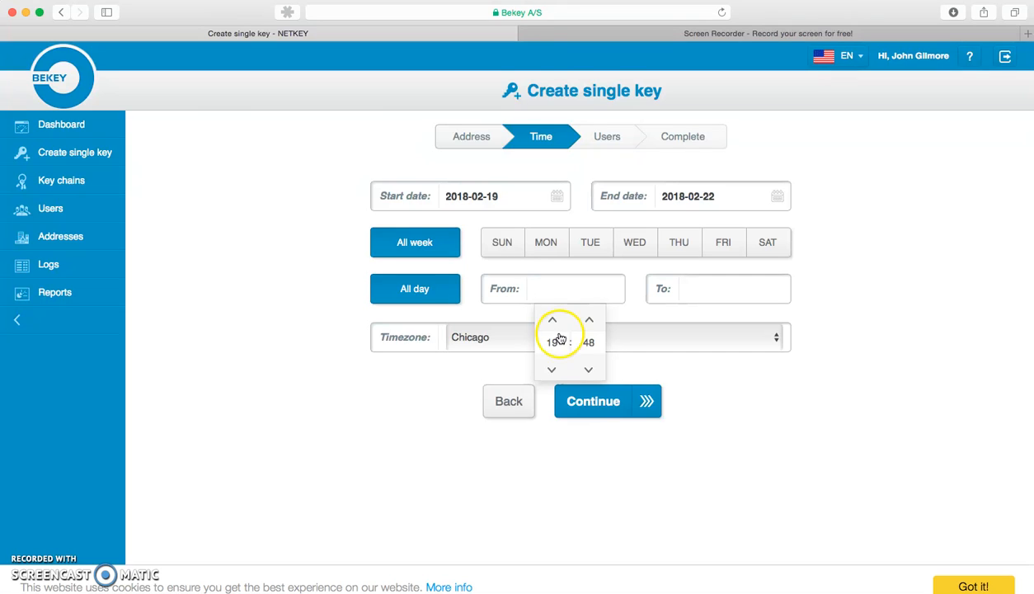
pyautogui.click(553, 368)
pyautogui.click(554, 368)
pyautogui.click(553, 367)
pyautogui.click(553, 368)
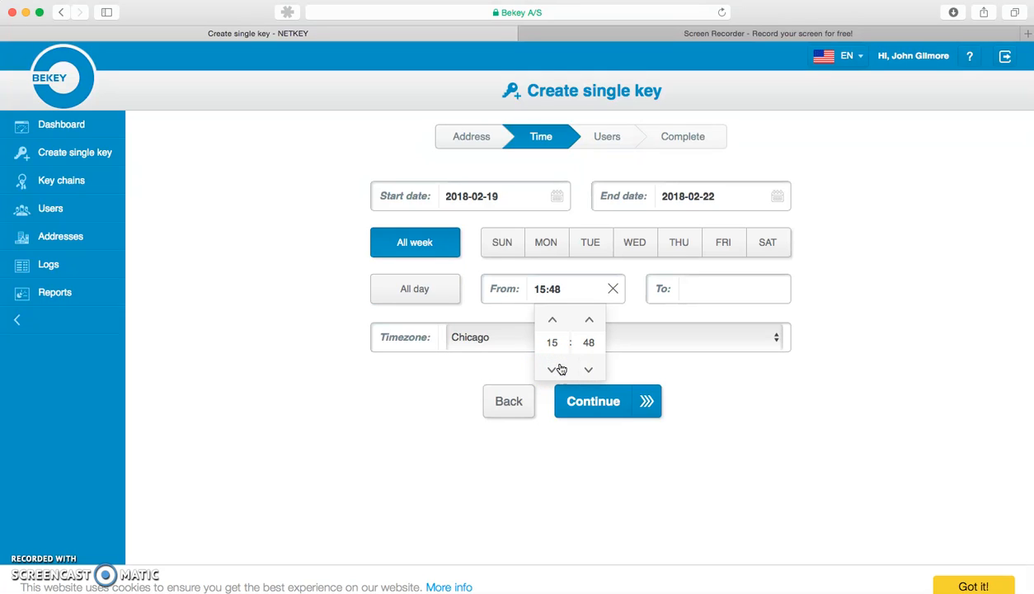
pyautogui.click(590, 320)
pyautogui.click(590, 320)
pyautogui.click(590, 321)
pyautogui.click(590, 320)
pyautogui.click(590, 320)
pyautogui.click(590, 320)
pyautogui.click(590, 320)
pyautogui.click(590, 321)
pyautogui.click(590, 321)
pyautogui.click(590, 321)
pyautogui.click(590, 320)
pyautogui.click(590, 321)
pyautogui.click(550, 367)
# Set the daily access end time to 23:59 and proceed to the user selection
pyautogui.click(697, 284)
pyautogui.click(704, 322)
pyautogui.click(703, 320)
pyautogui.click(703, 320)
pyautogui.click(703, 320)
pyautogui.click(703, 320)
pyautogui.click(740, 320)
pyautogui.click(740, 320)
pyautogui.click(740, 320)
pyautogui.click(741, 320)
pyautogui.click(740, 319)
pyautogui.click(741, 320)
pyautogui.click(740, 320)
pyautogui.click(740, 321)
pyautogui.click(740, 321)
pyautogui.click(740, 322)
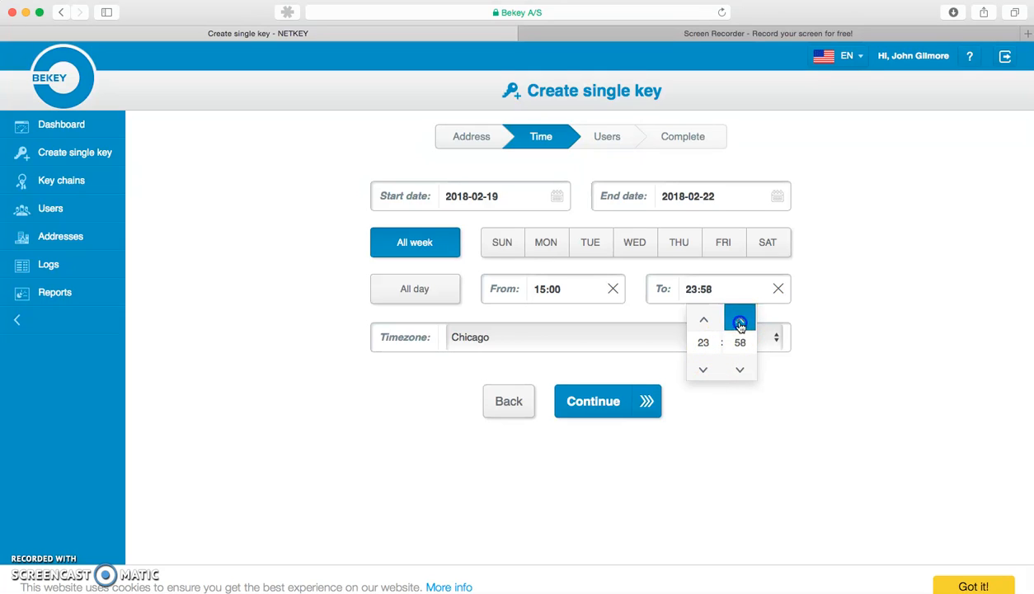
pyautogui.click(740, 322)
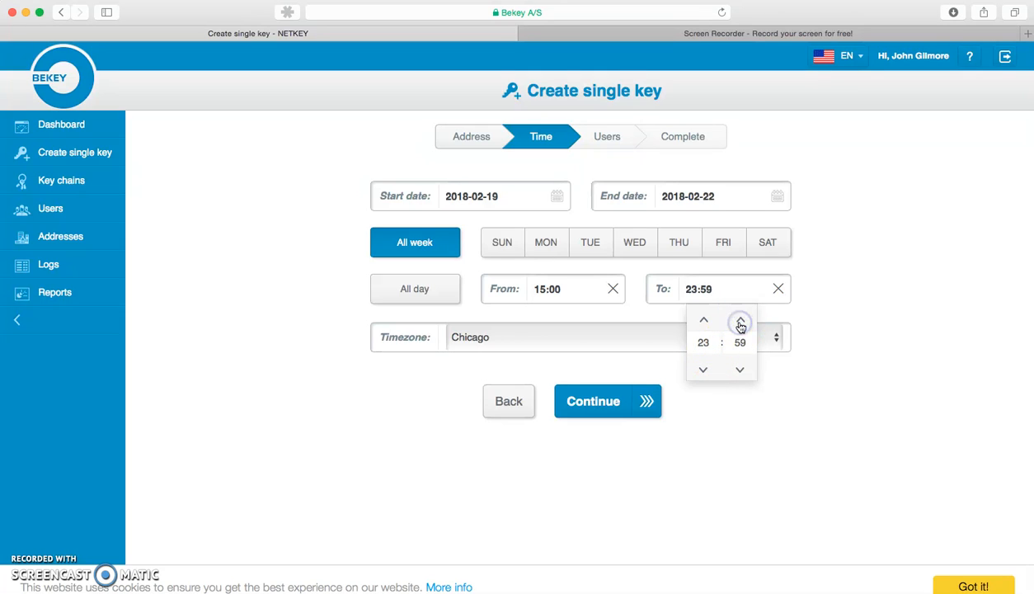
pyautogui.click(804, 378)
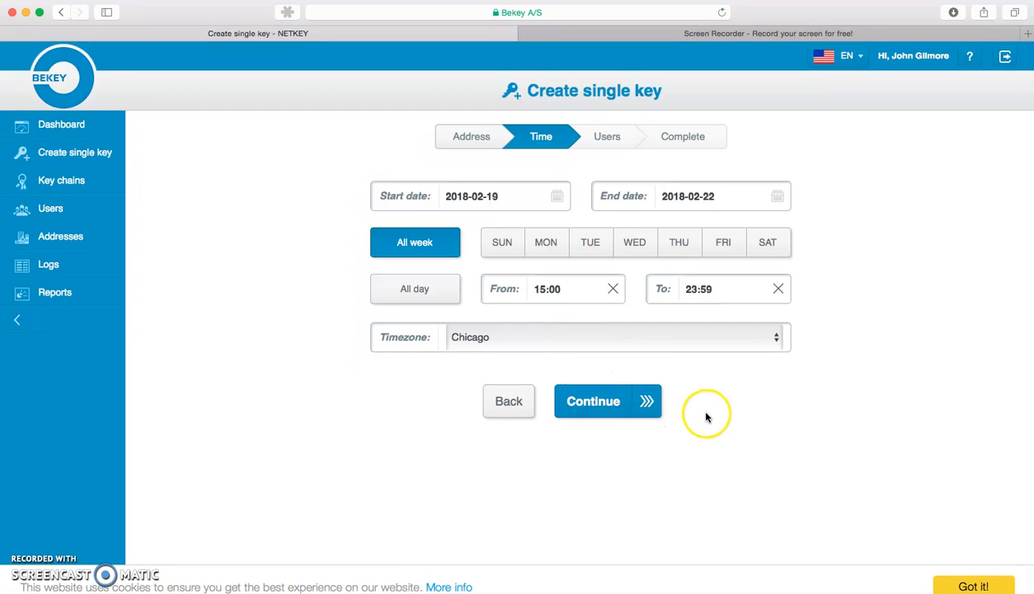
pyautogui.click(612, 401)
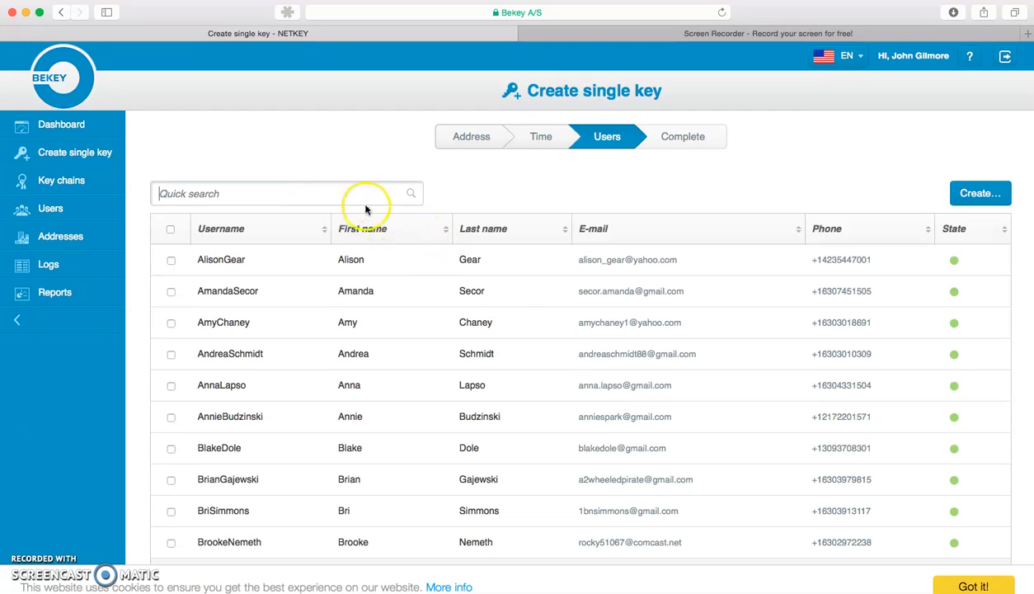
# Search the users for "test", assign the key to TestUser2, and complete the key's creation from the summary
pyautogui.write('test')
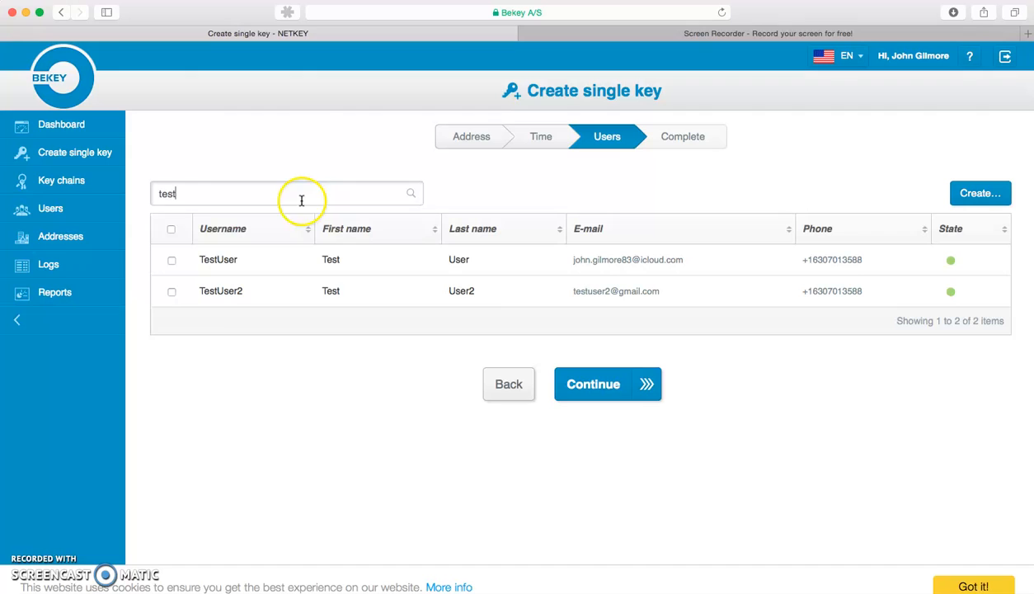
pyautogui.click(172, 291)
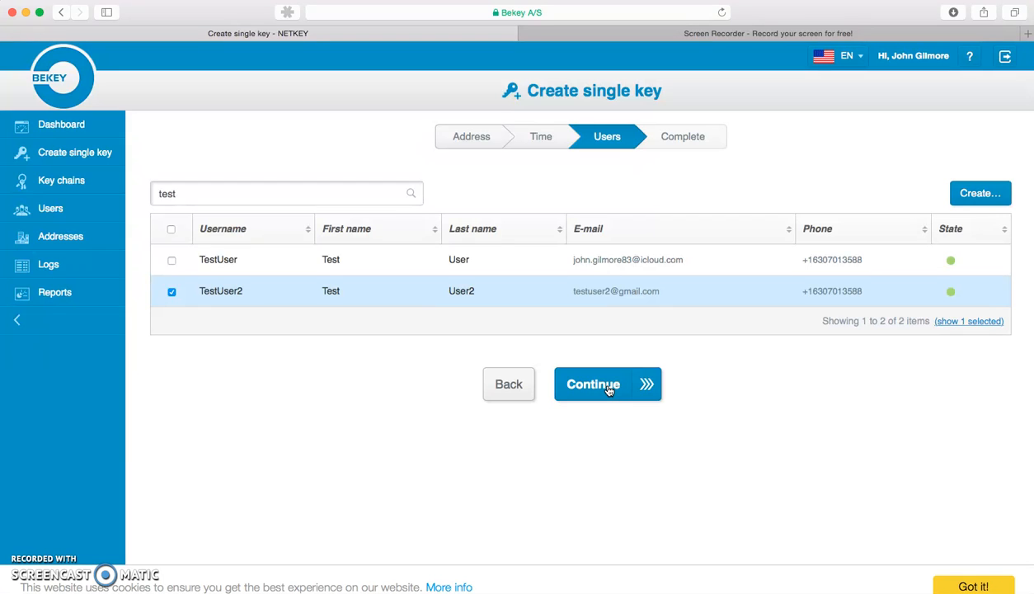
pyautogui.click(606, 387)
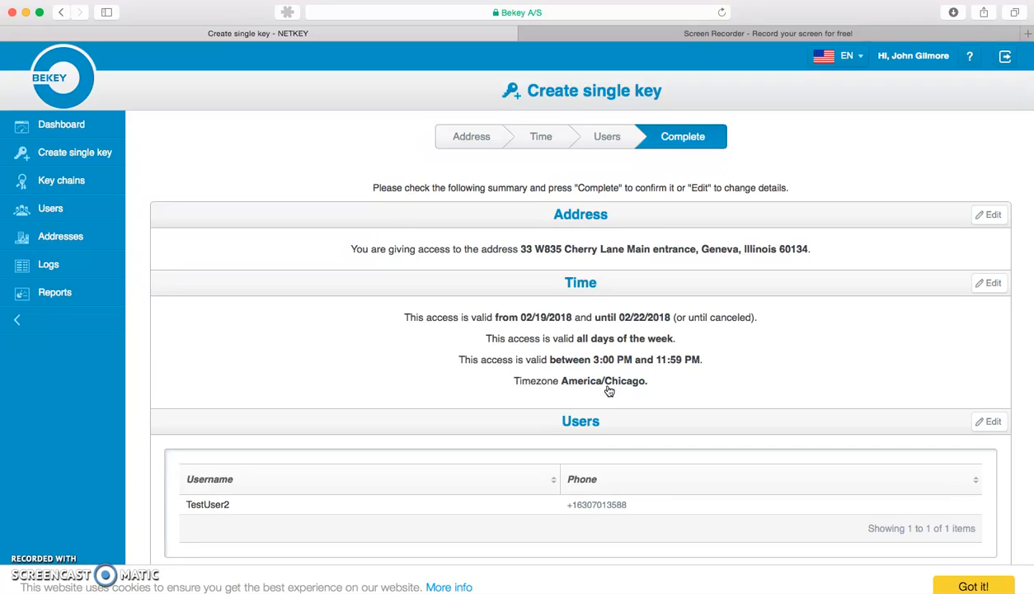
pyautogui.scroll(-2, 607, 385)
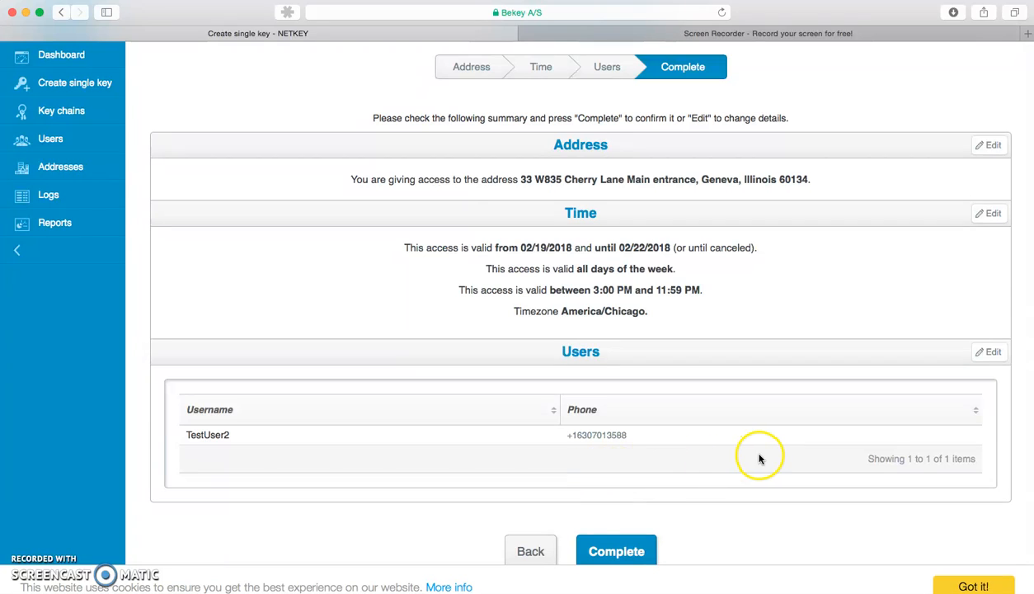
pyautogui.click(631, 551)
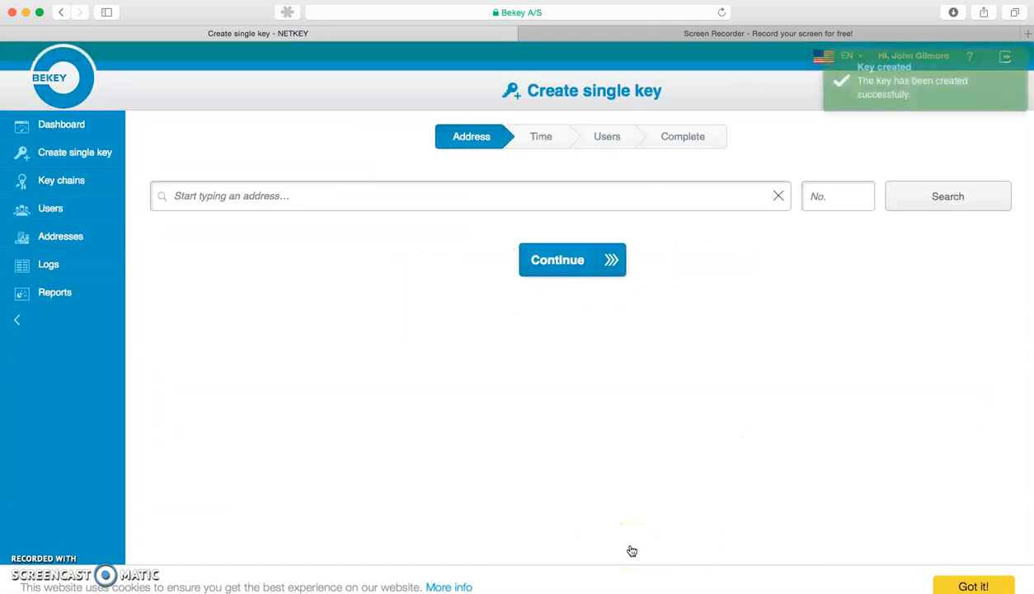